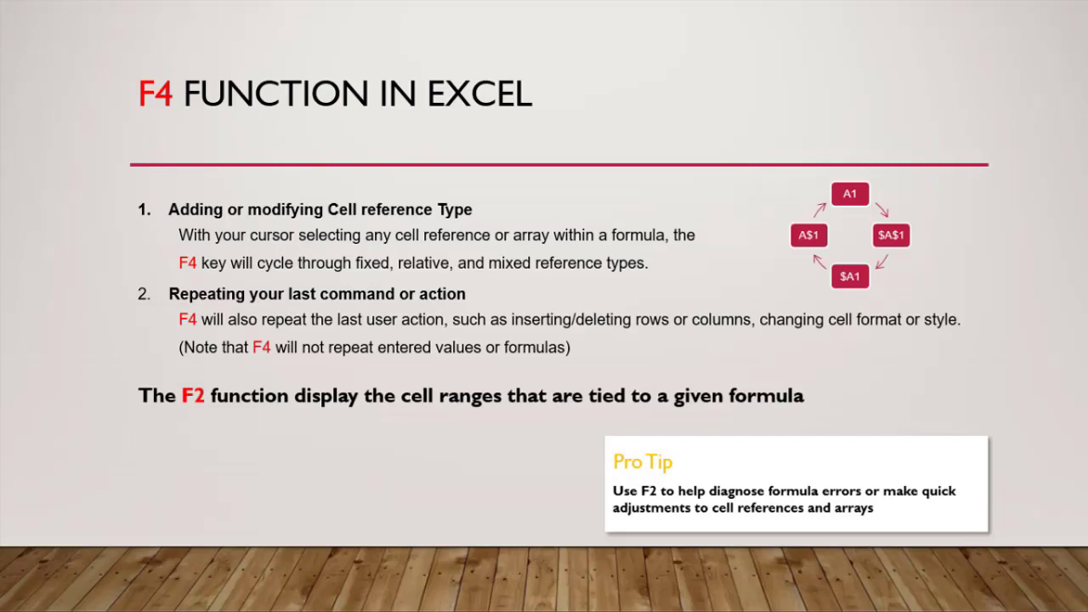
Step: Switch from the 'F4 Function in Excel' slide to the Excel workbook with Alt+Tab
key("alt+Tab")
key("alt+Tab")
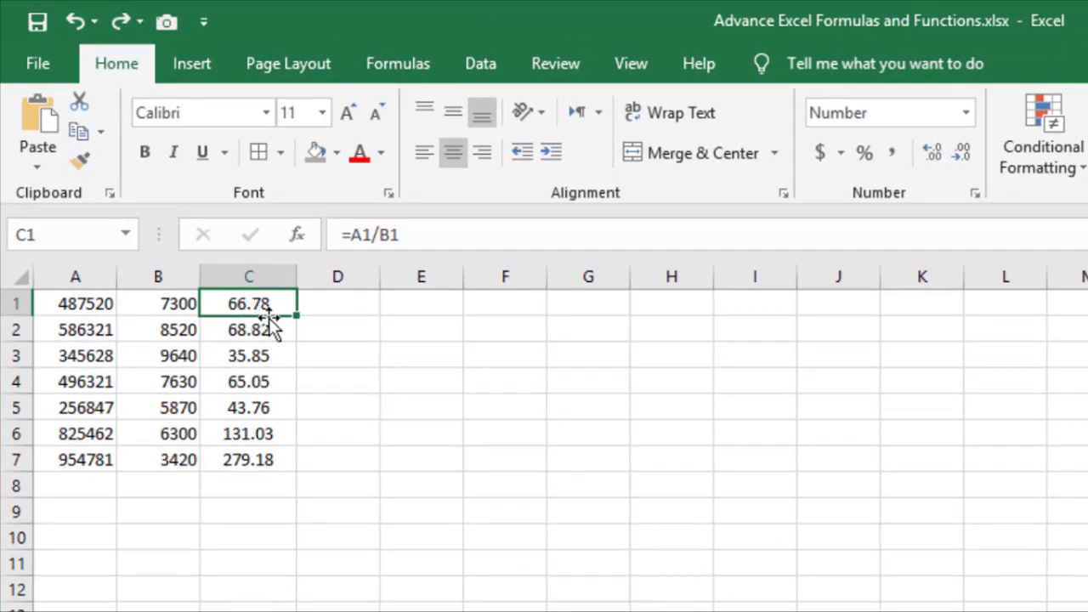
left_click(355, 234)
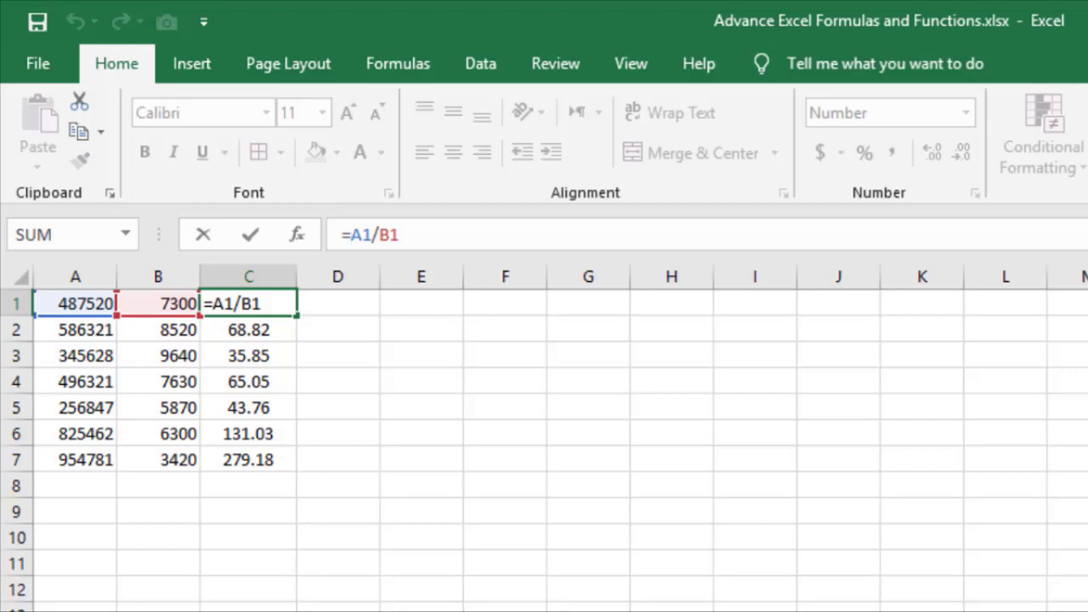
key("F4")
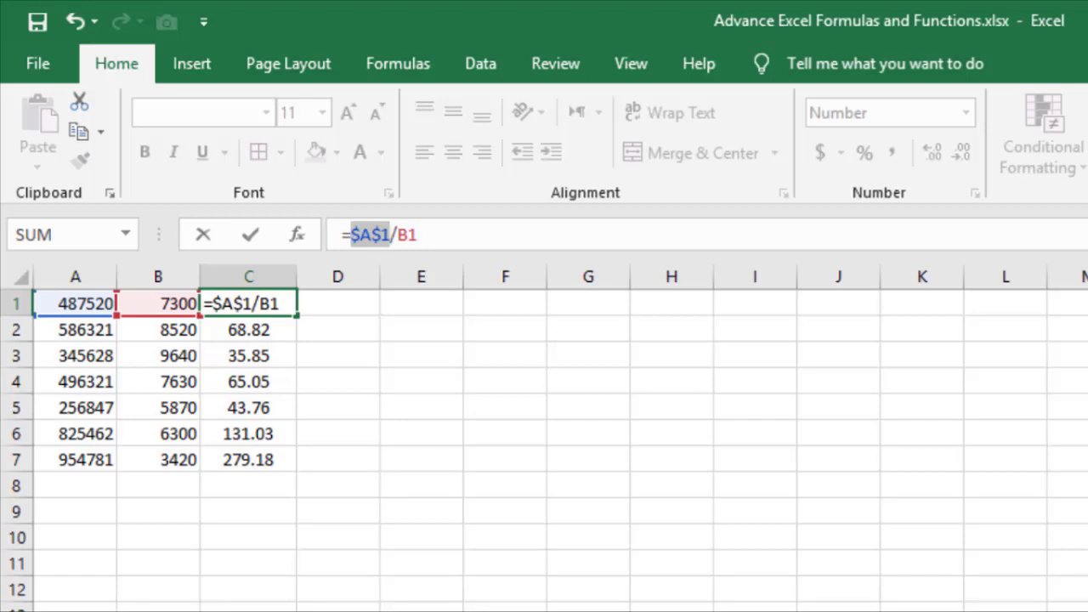
key("F4")
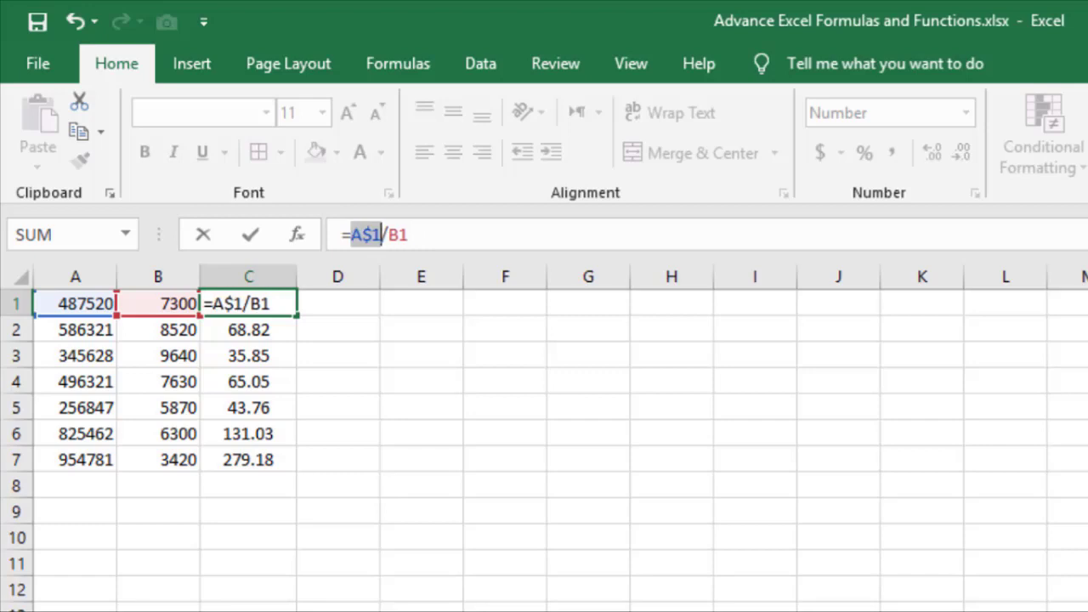
key("F4")
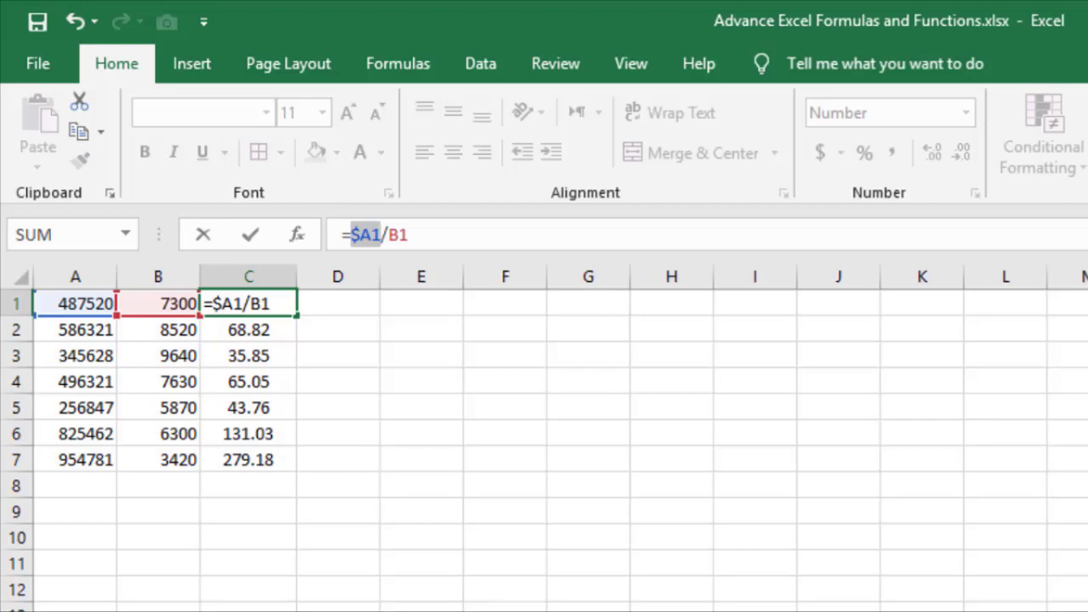
key("F4")
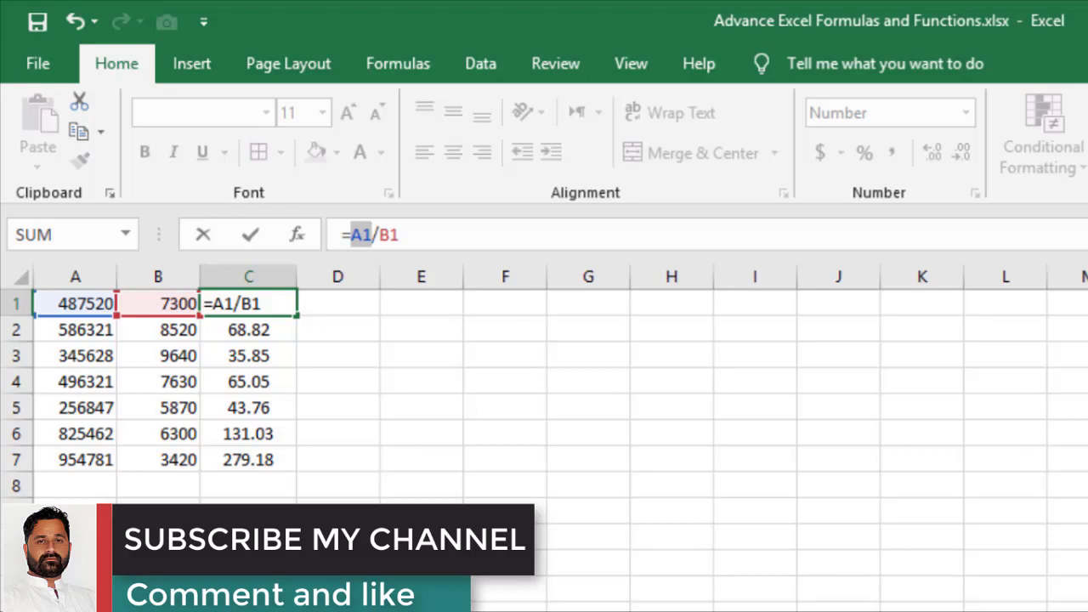
key("Return")
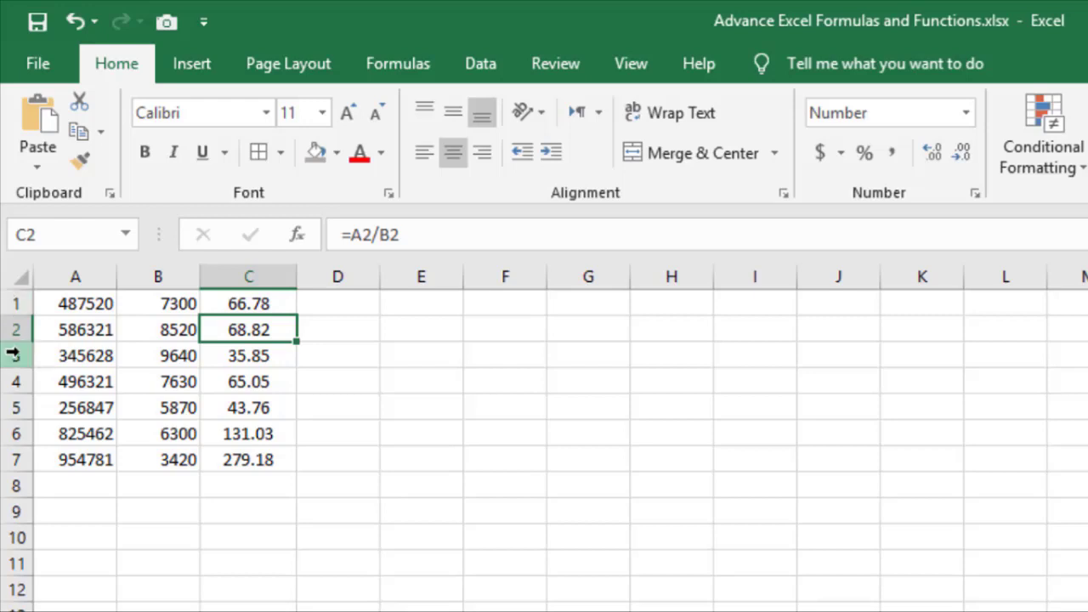
left_click(14, 356)
right_click(15, 357)
left_click(67, 539)
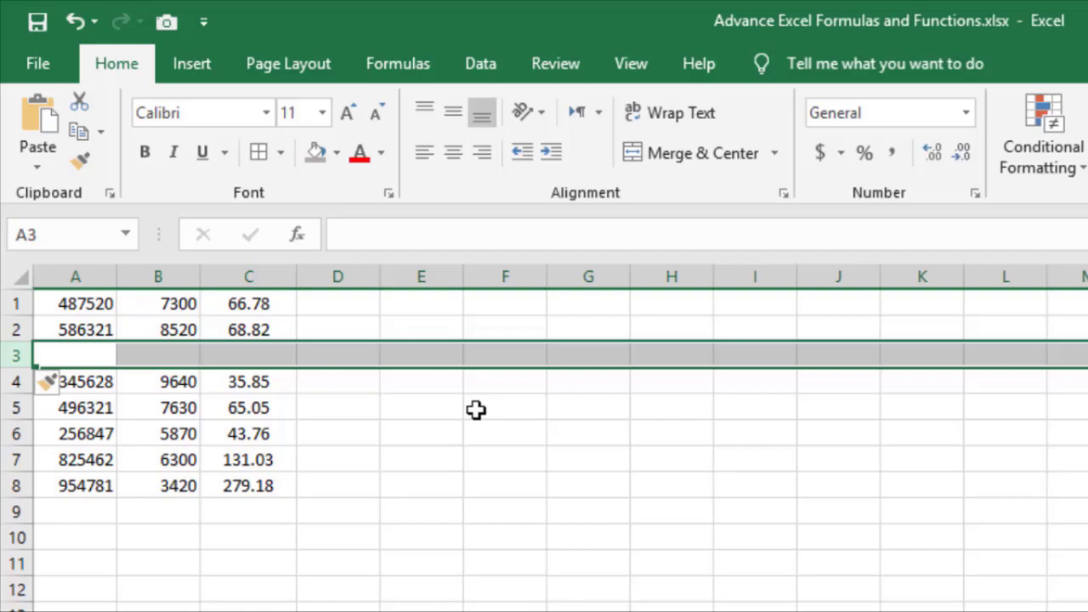
left_click(17, 434)
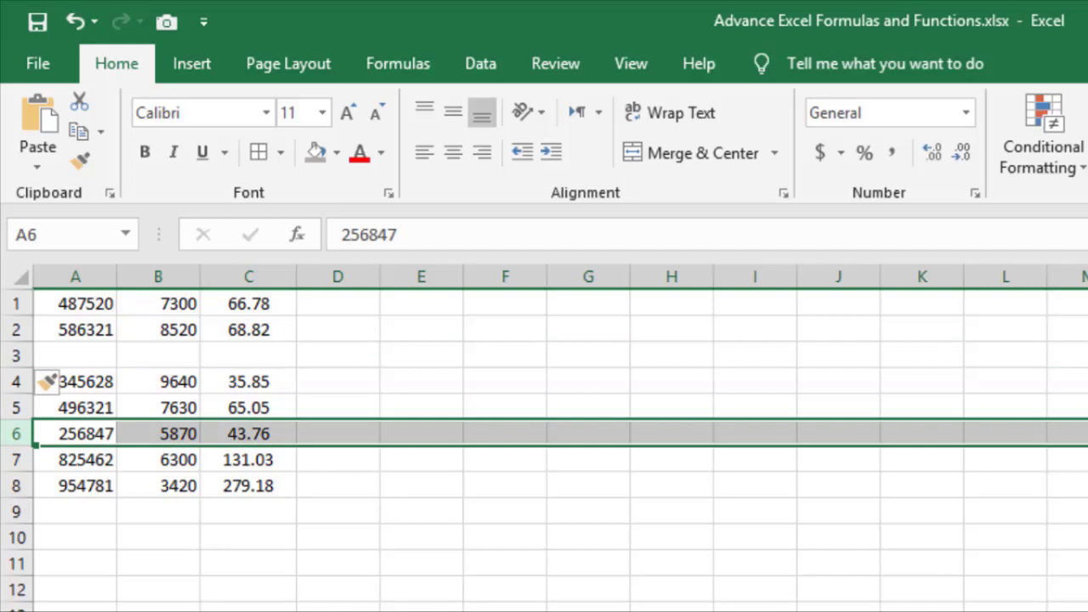
key("ctrl+shift+plus")
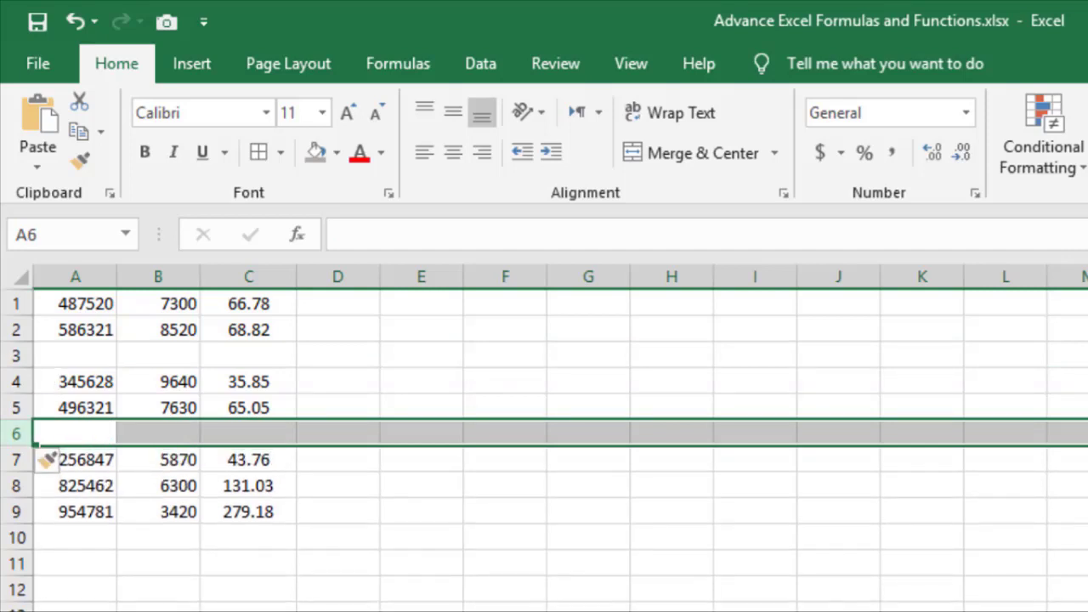
left_click(22, 485)
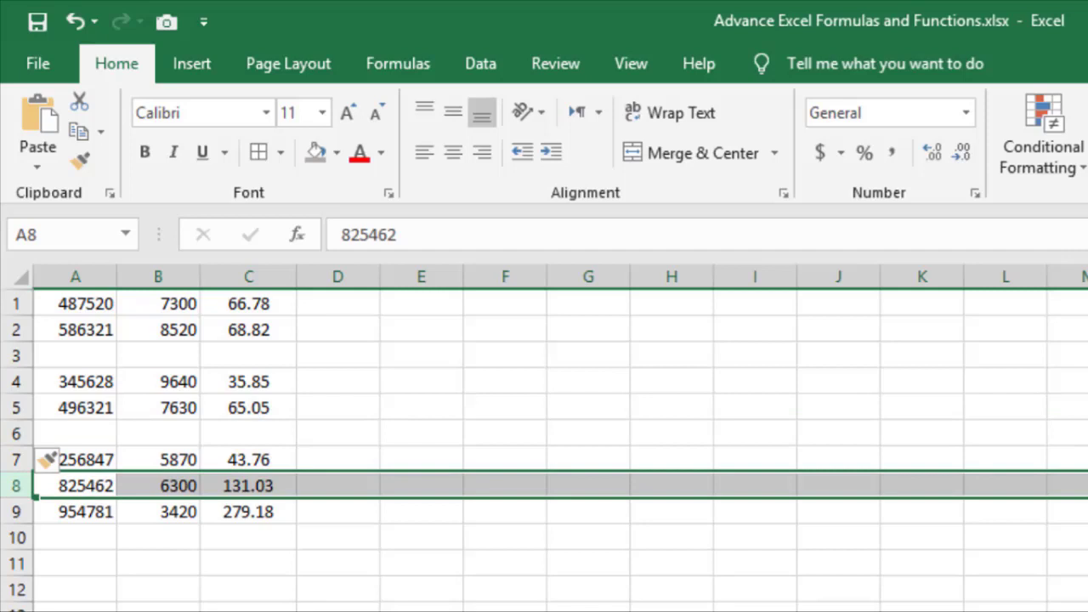
key("ctrl+shift+plus")
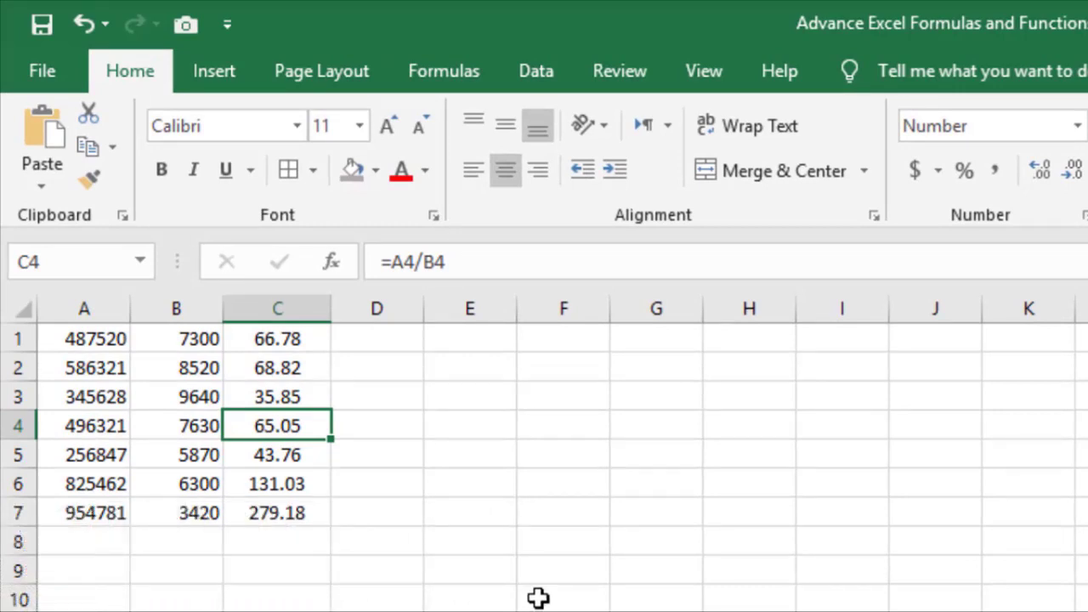
Step: Edit C2 in place, moving the A2 reference to A5 so it reads =A5/B2 (30.15)
left_click(290, 371)
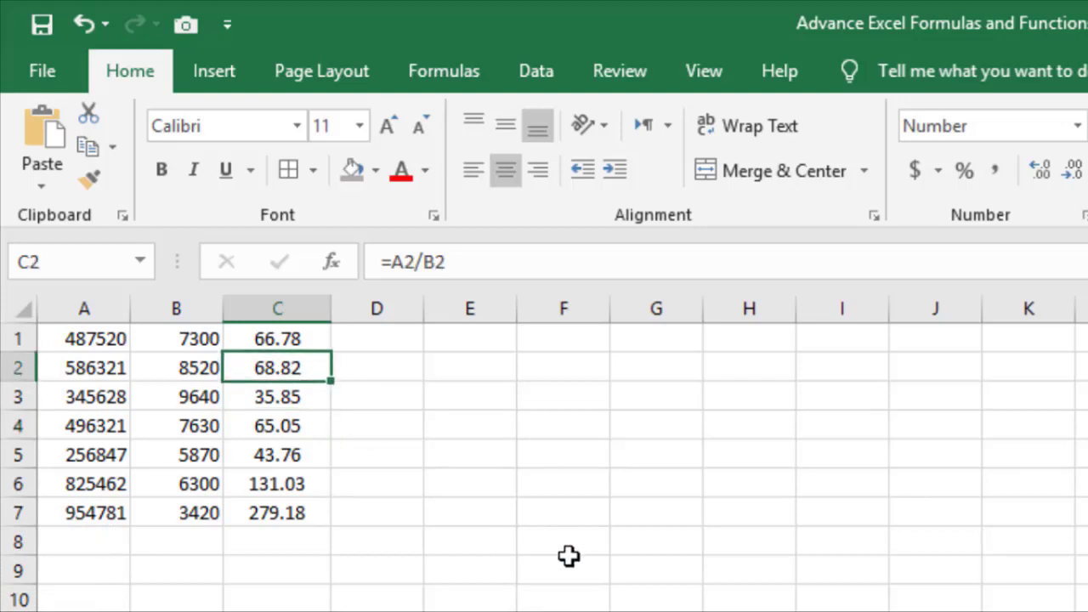
key("F2")
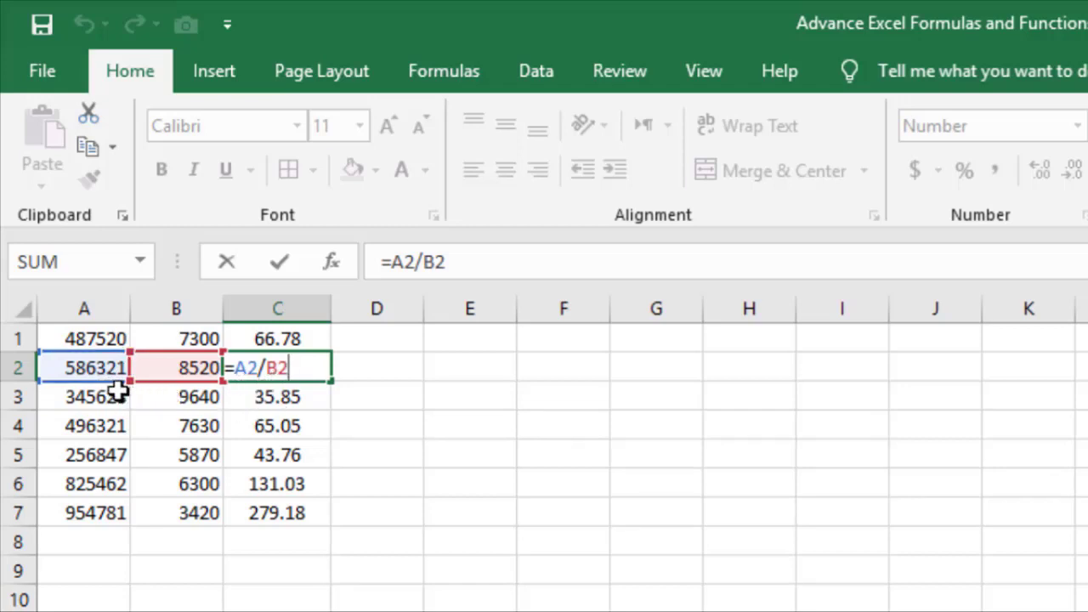
left_click_drag(113, 383, 113, 459)
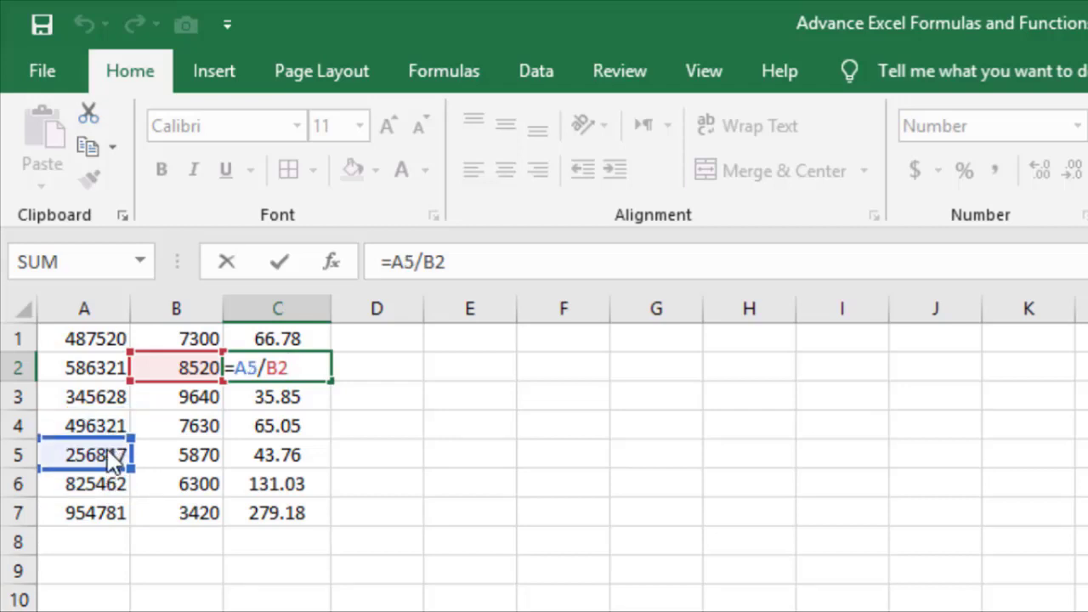
left_click_drag(108, 455, 111, 451)
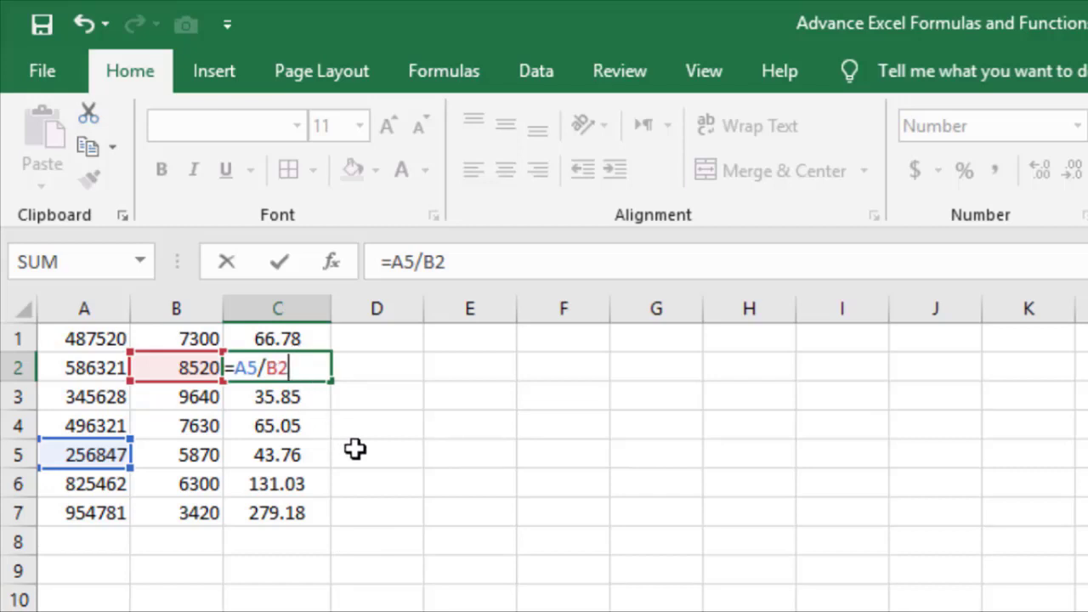
key("Return")
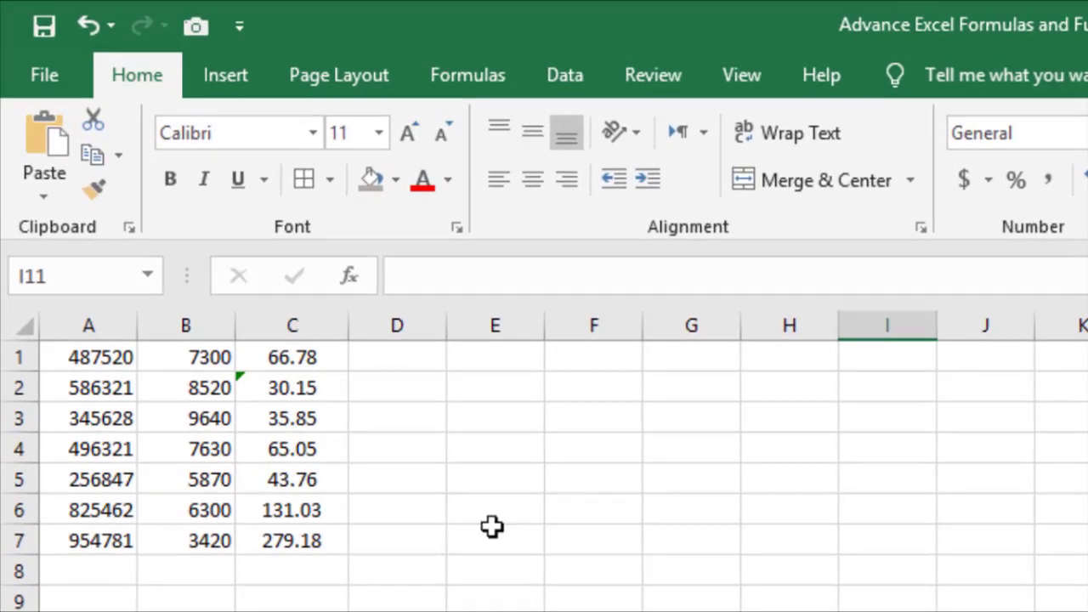
left_click(106, 358)
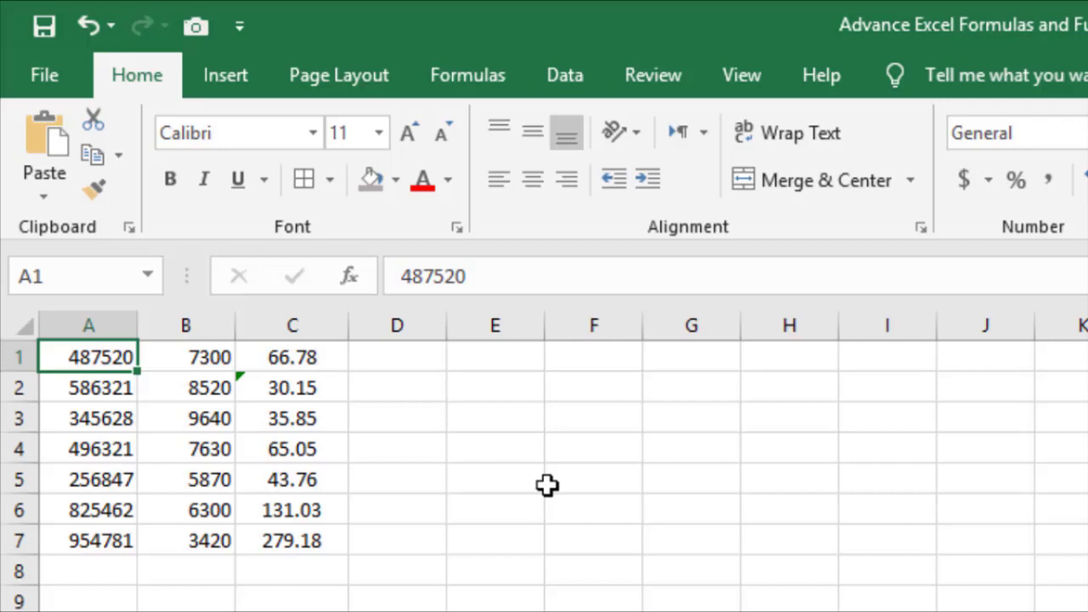
key("Right")
key("Right")
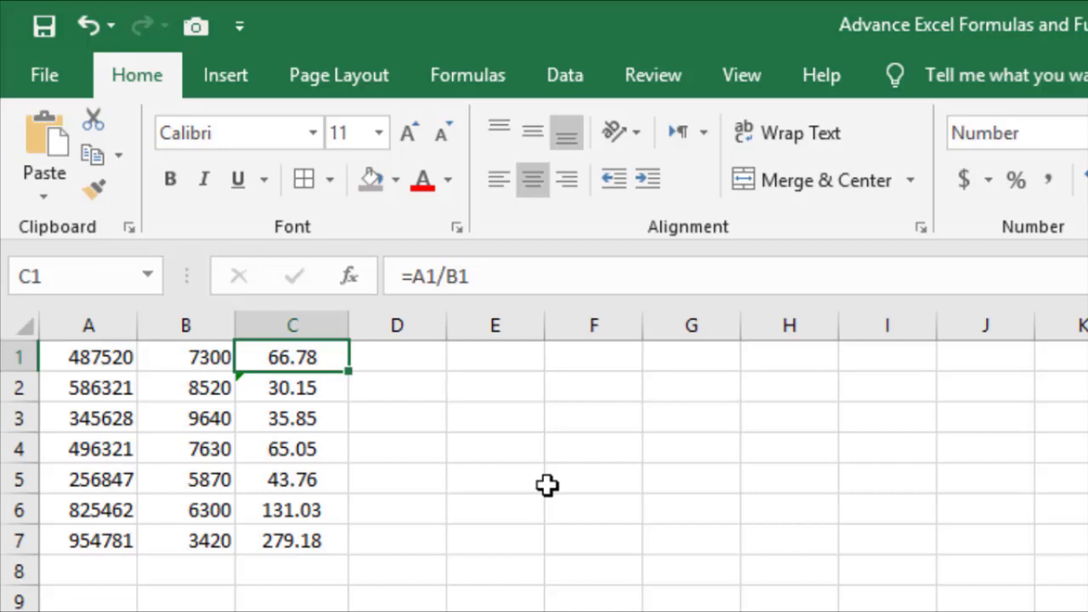
key("ctrl+Down")
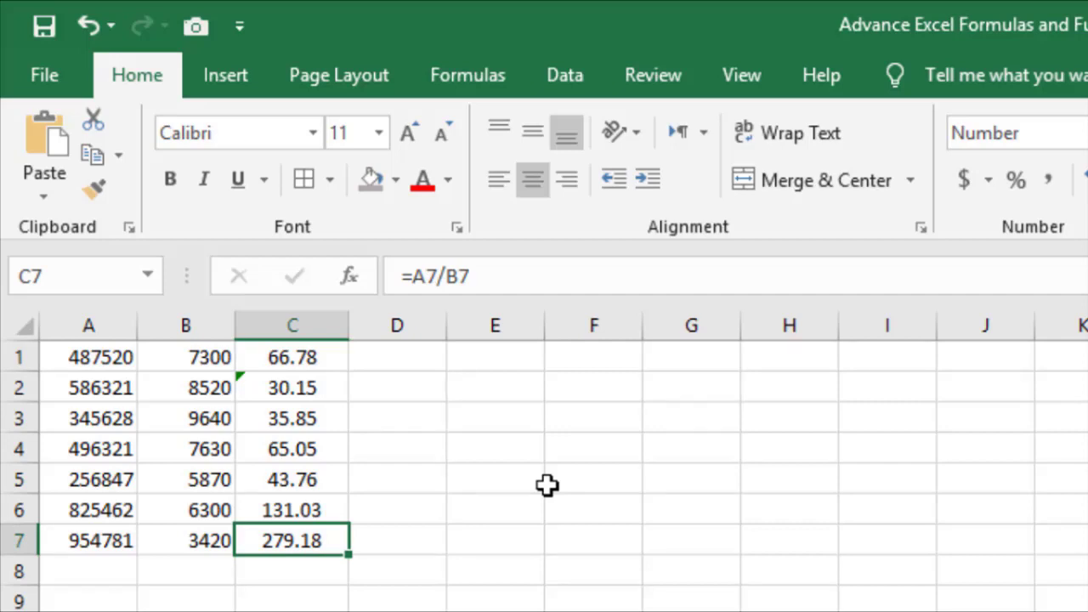
key("ctrl+Left")
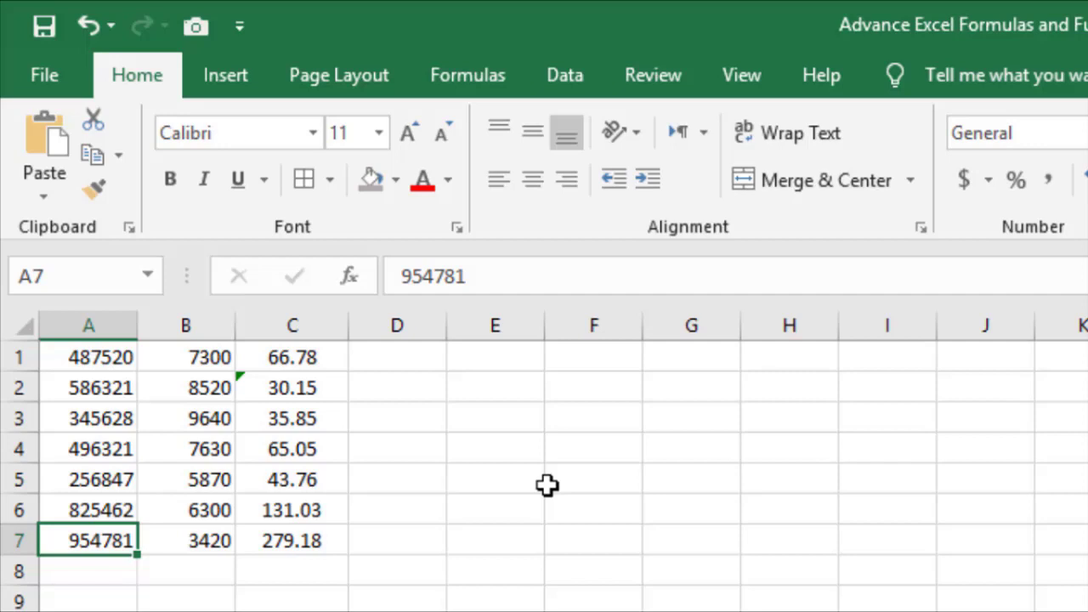
key("ctrl+Up")
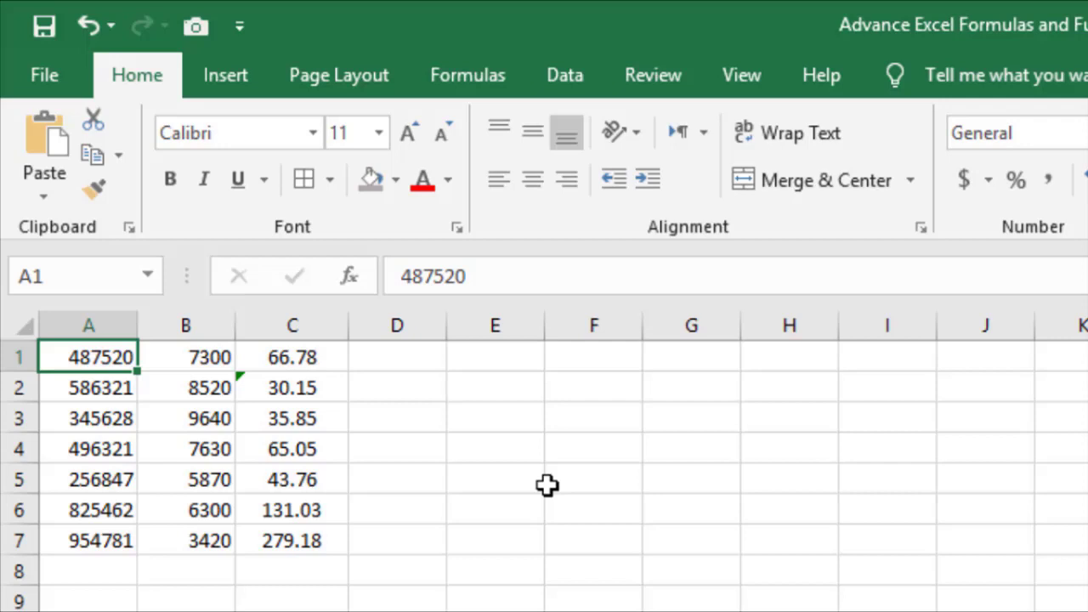
key("shift+Right")
key("shift+Right")
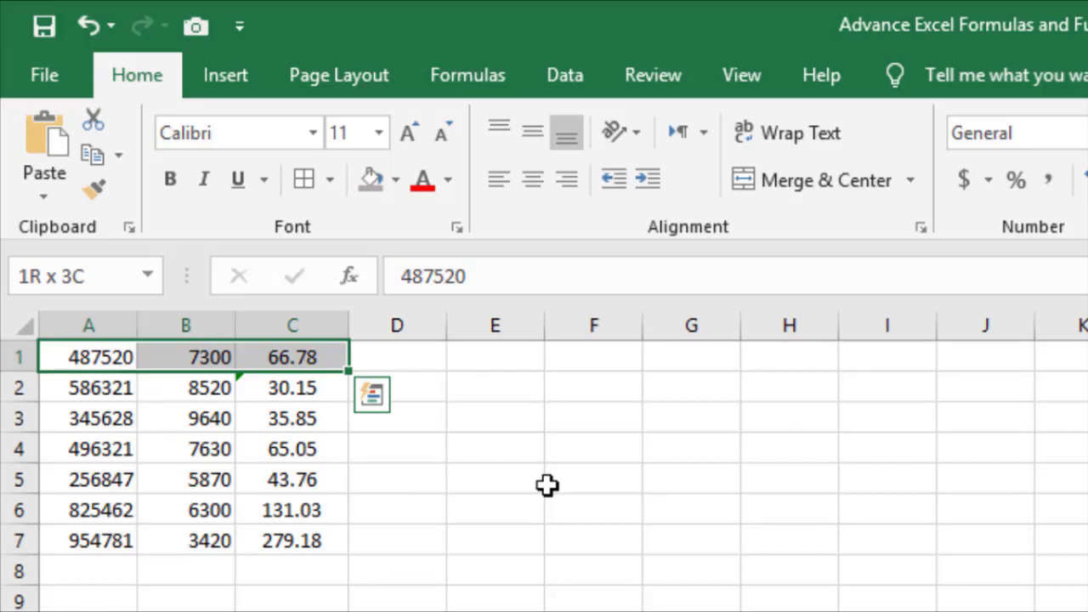
key("ctrl+shift+Down")
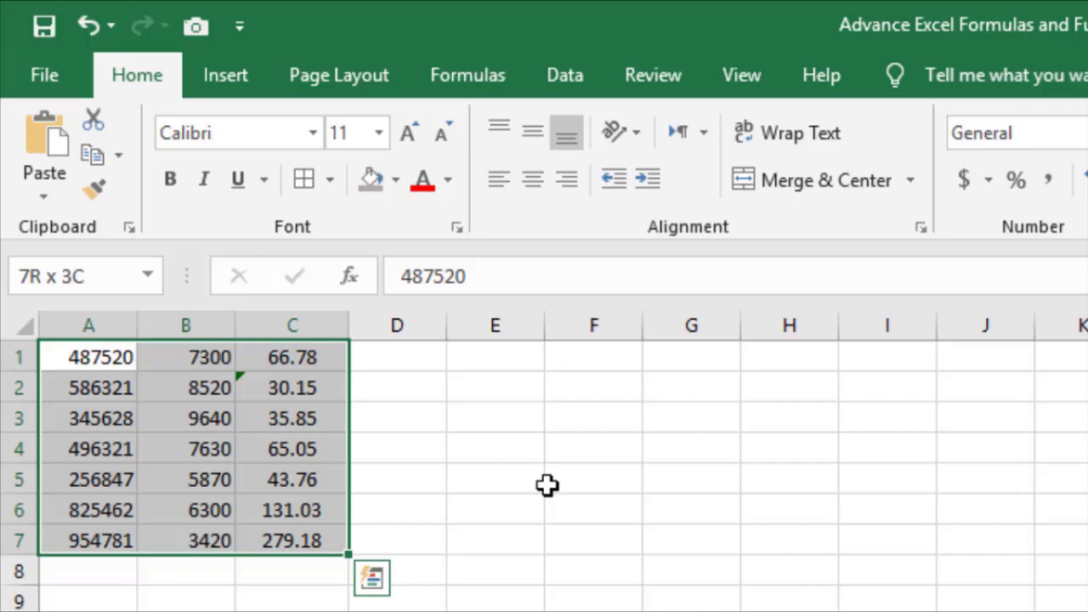
key("shift+Left")
key("shift+Left")
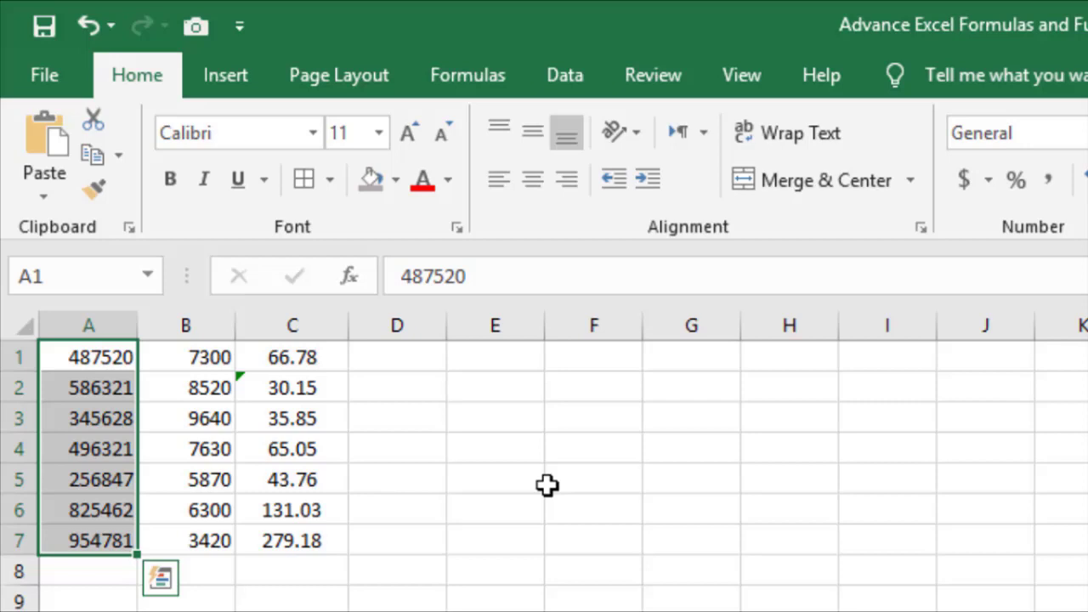
key("shift+Up")
key("shift+Up")
key("shift+Up")
key("shift+Up")
key("shift+Up")
key("shift+Up")
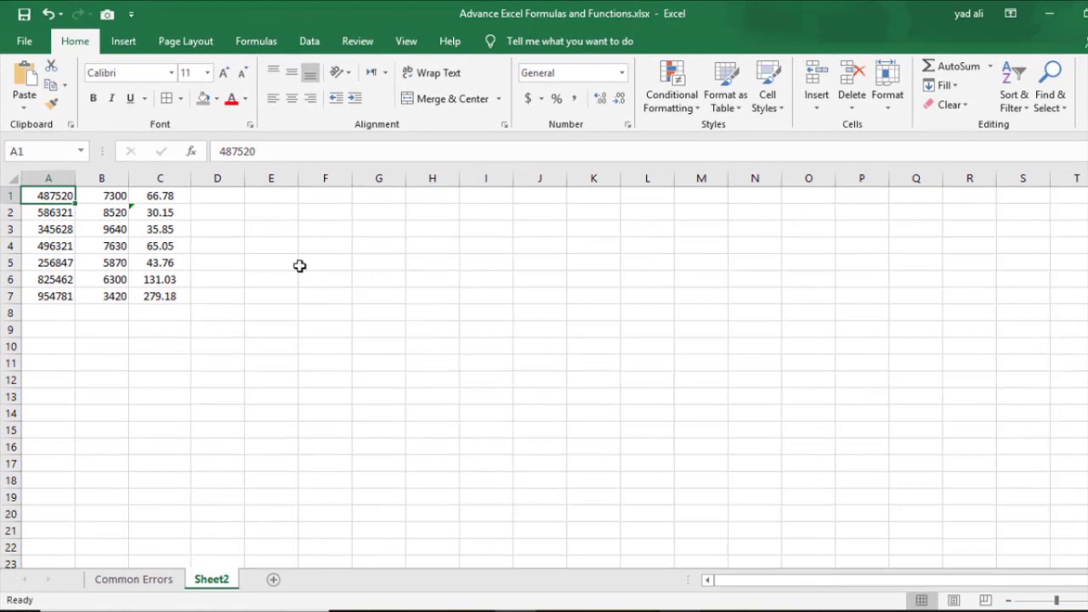
Step: Toggle between Sheet2 and Common Errors with Ctrl+Page Up/Down, ending on Common Errors
key("ctrl+Page_Up")
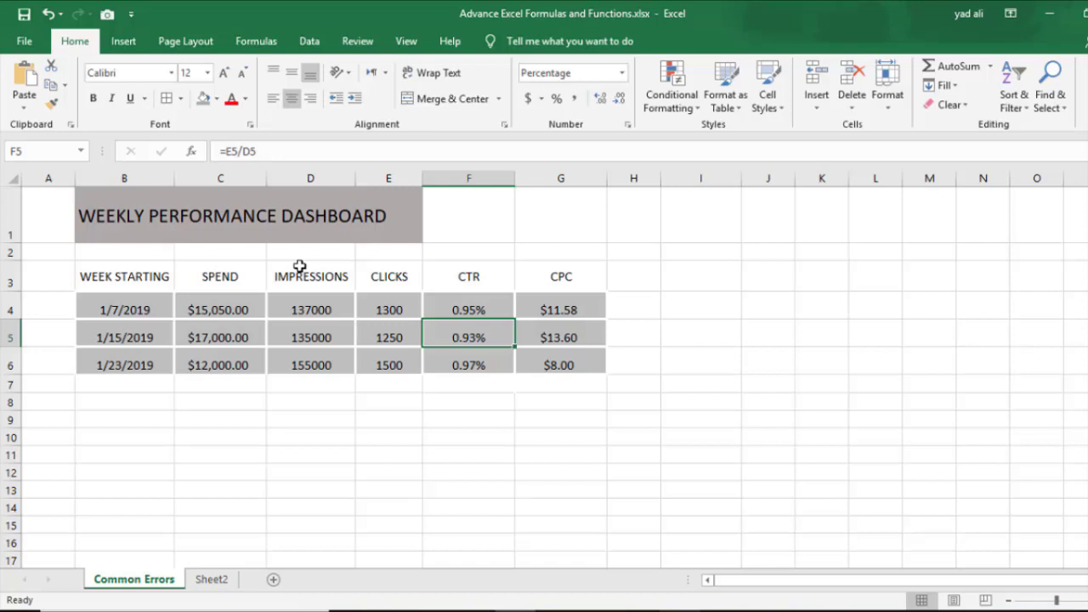
key("ctrl+Page_Down")
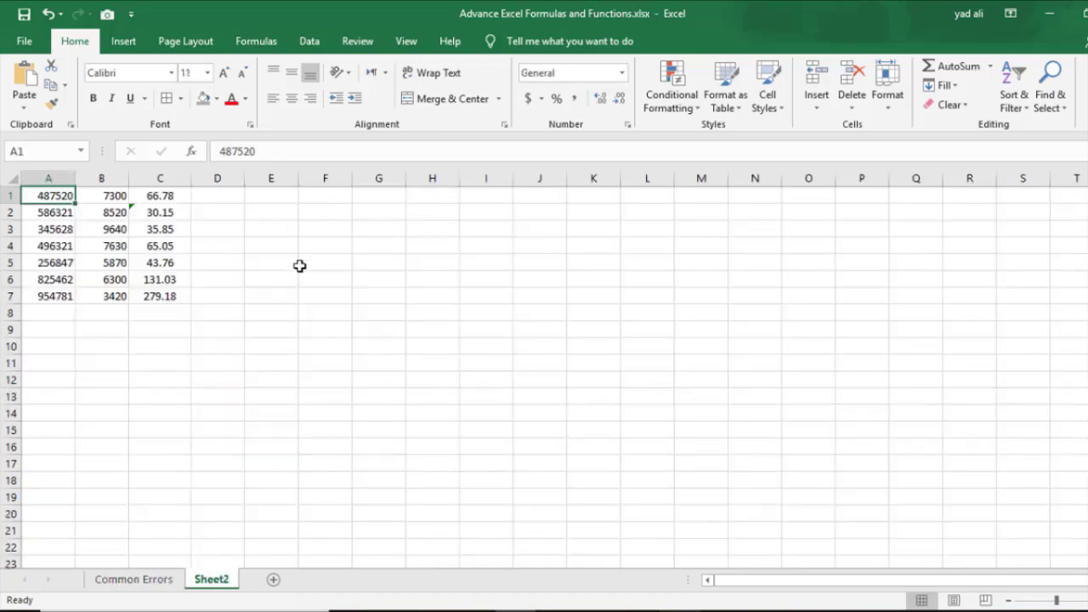
key("ctrl+Page_Up")
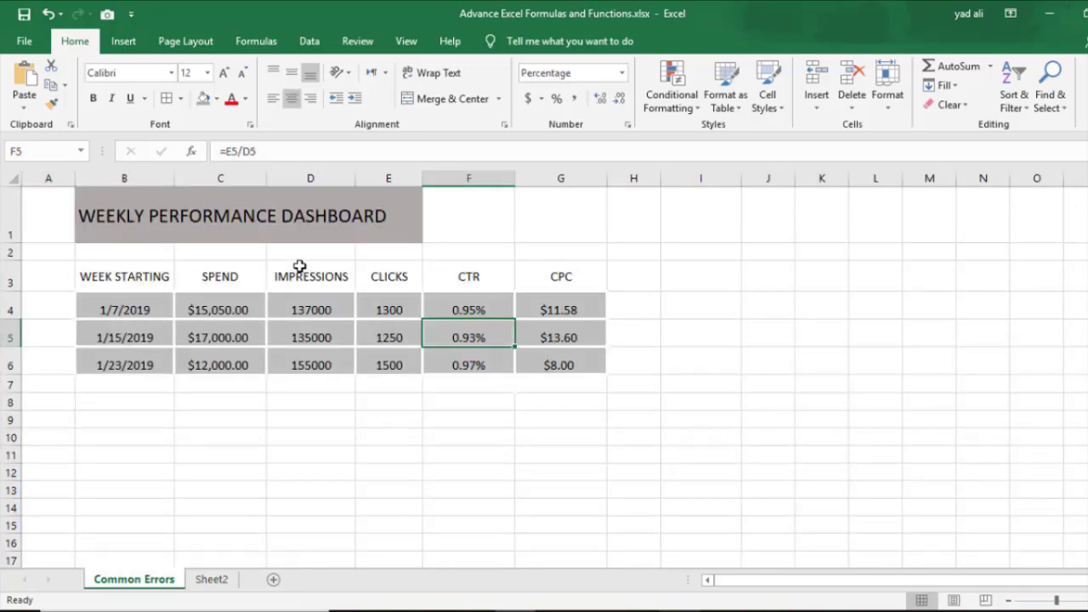